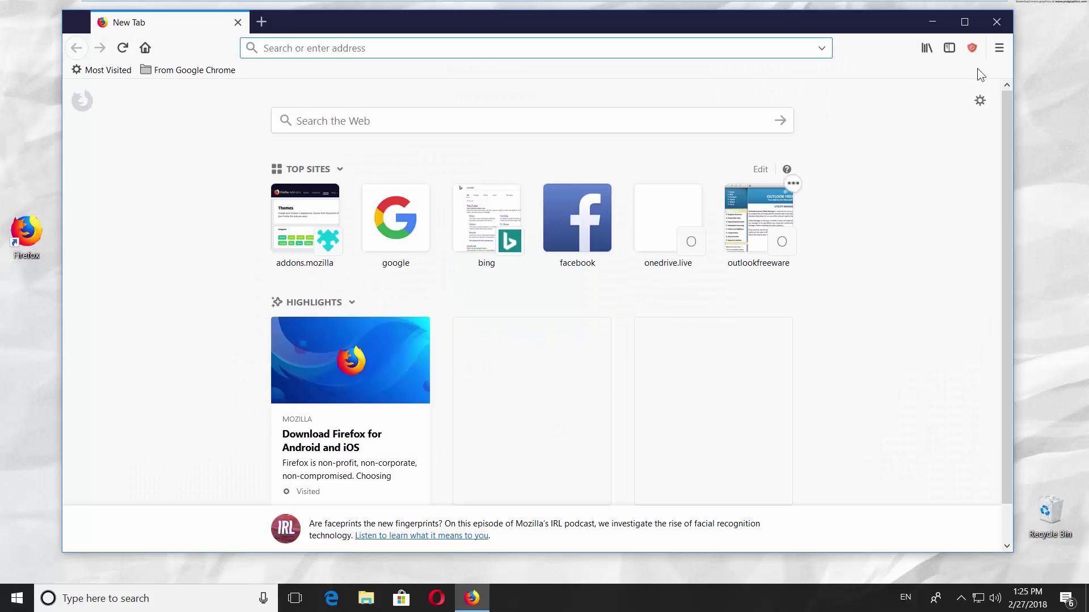
Open Firefox Options from the main menu, landing on the General settings page
click(999, 49)
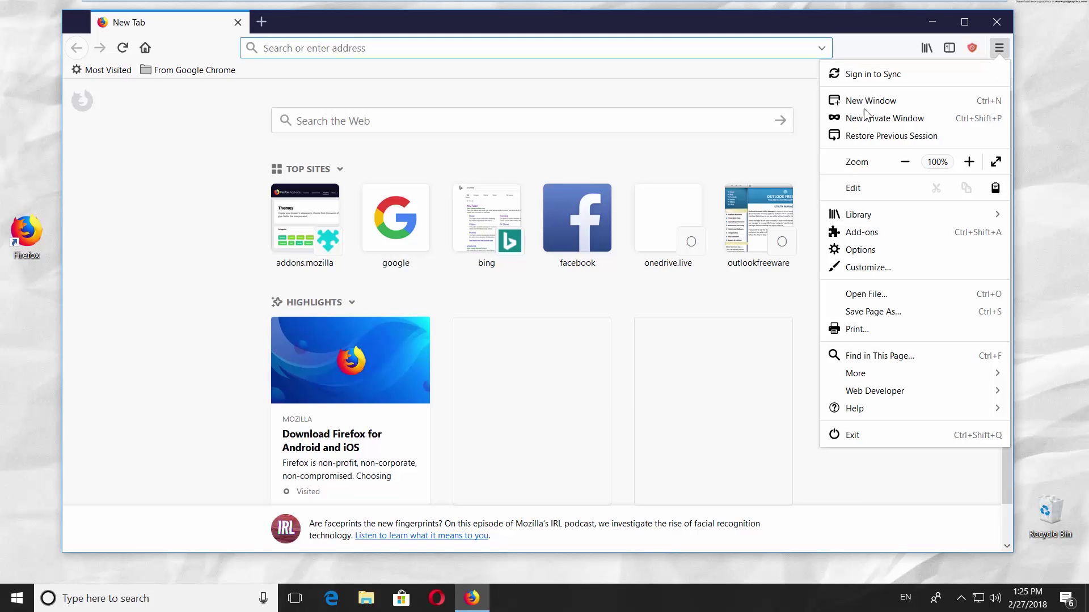
click(856, 252)
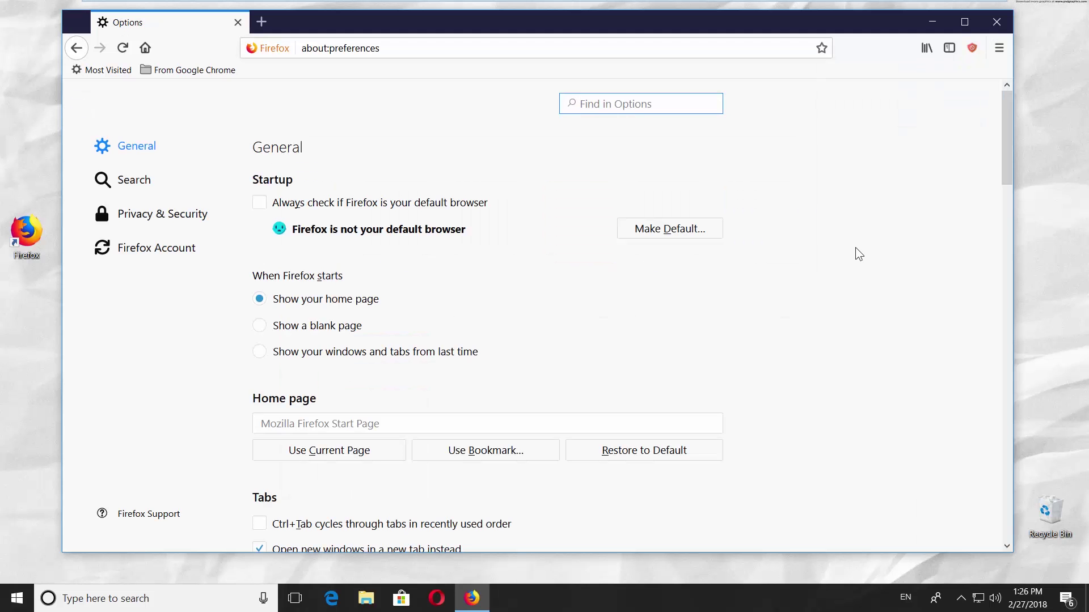
scroll(855, 253, down, 1)
scroll(855, 254, down, 6)
scroll(855, 254, down, 5)
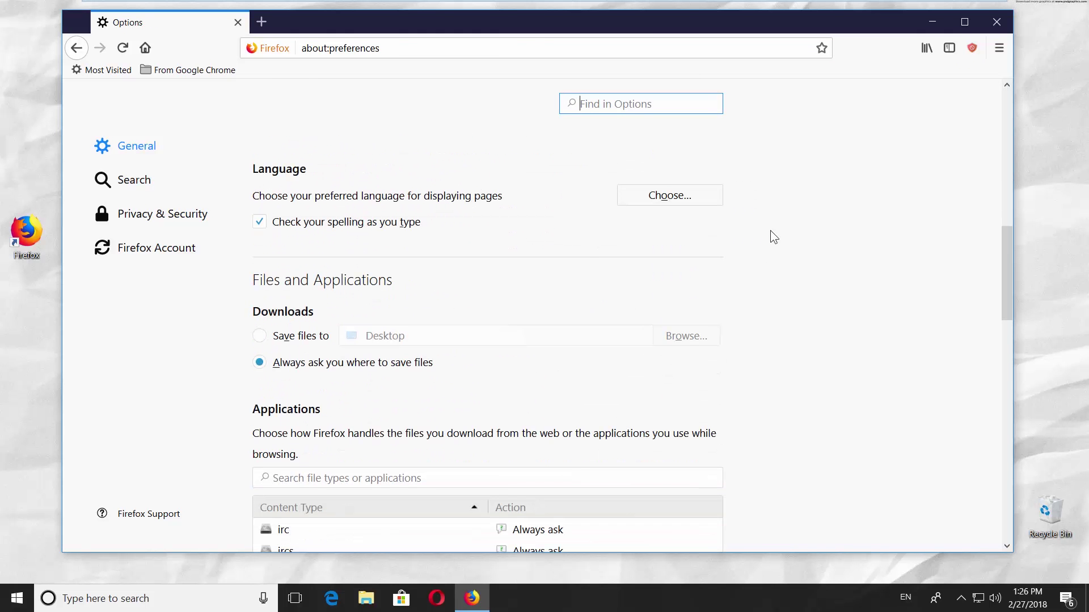
Add Asturian [ast] as the top preferred web page language and confirm with OK
click(656, 201)
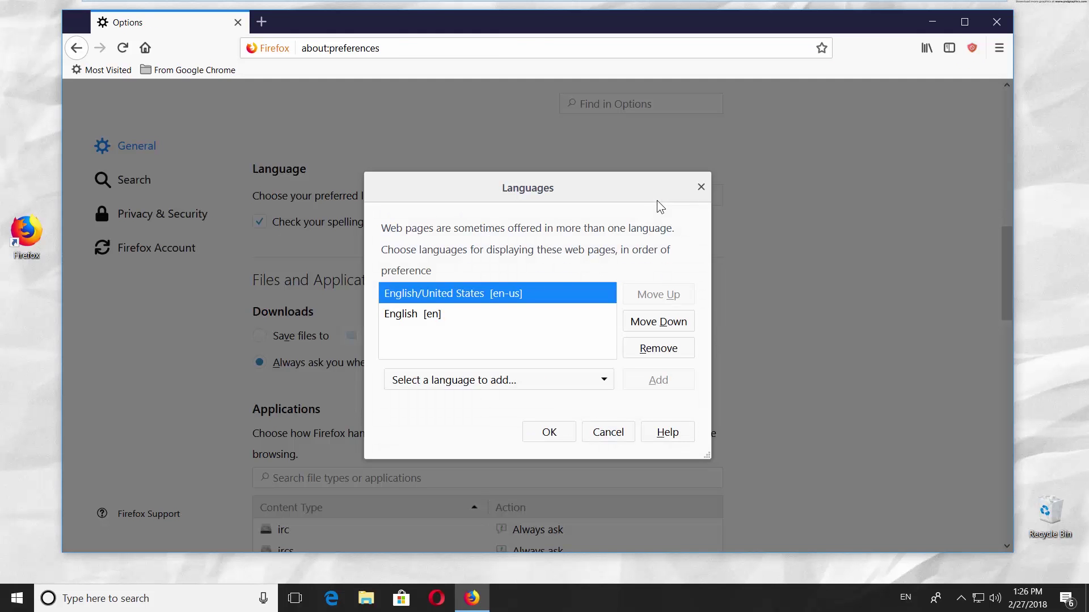
click(583, 381)
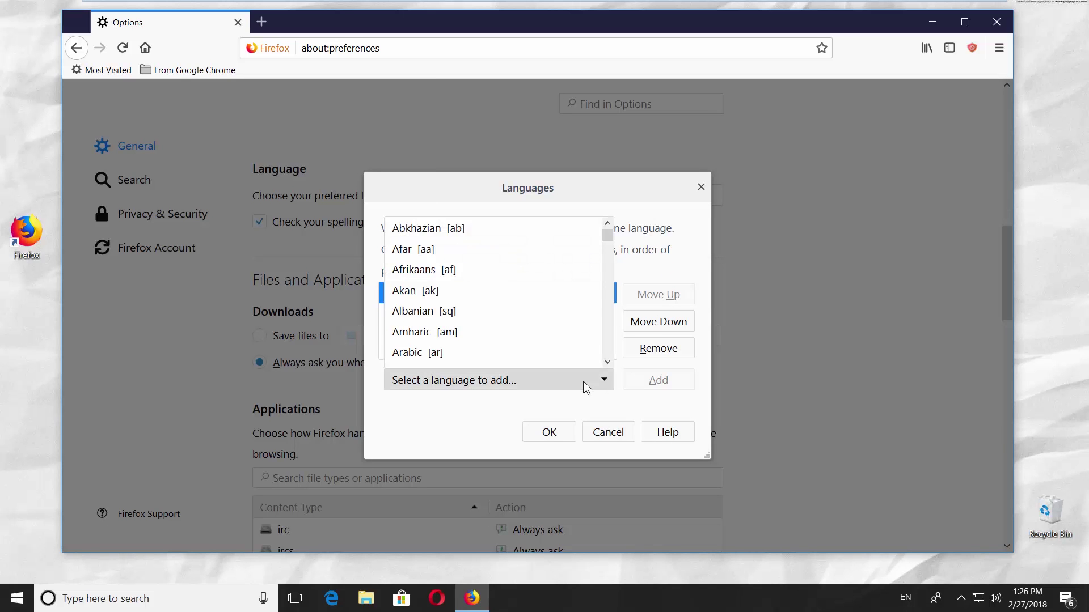
scroll(543, 319, down, 2)
scroll(542, 314, down, 3)
scroll(542, 314, down, 1)
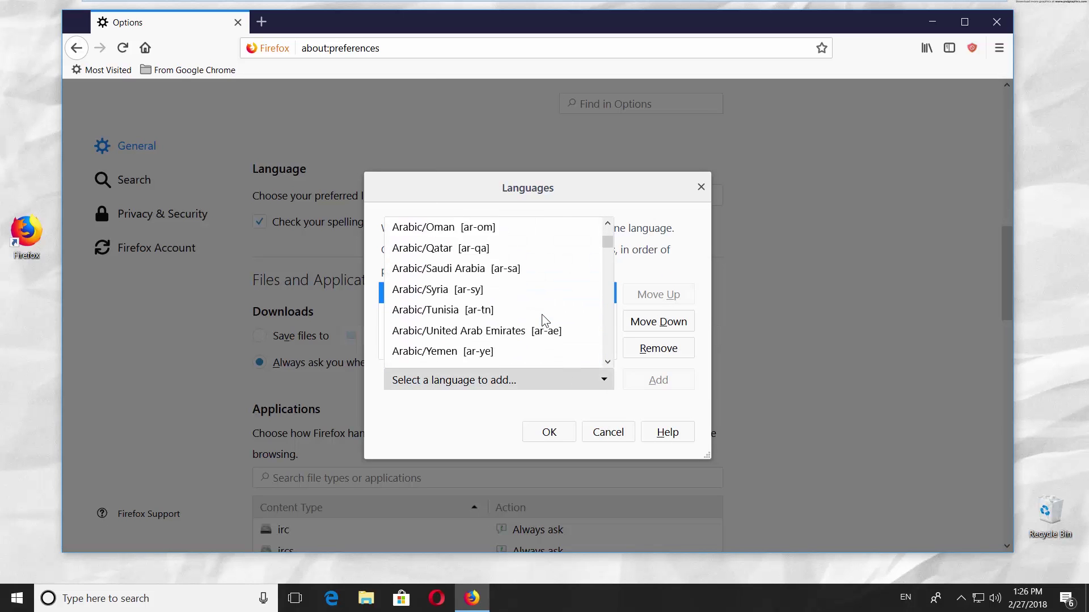
scroll(542, 314, down, 1)
scroll(542, 314, down, 1)
click(509, 321)
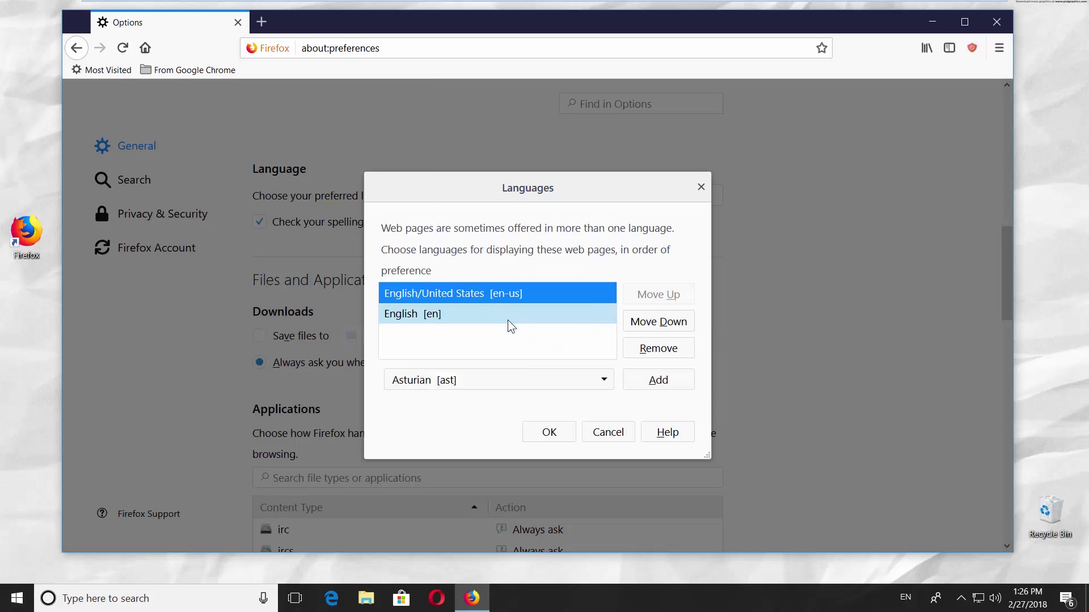
click(657, 381)
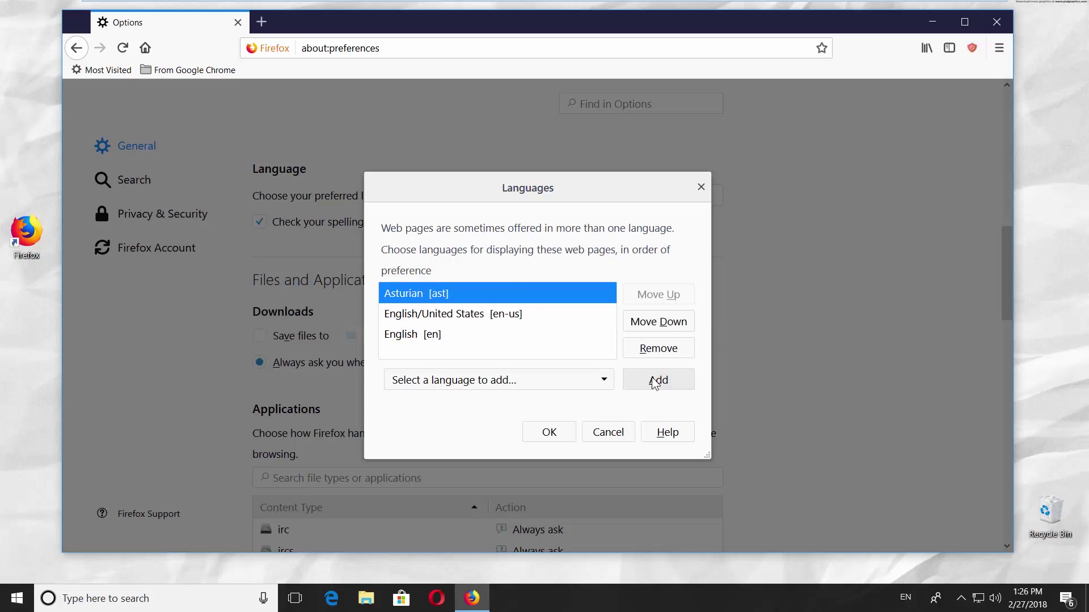
click(550, 432)
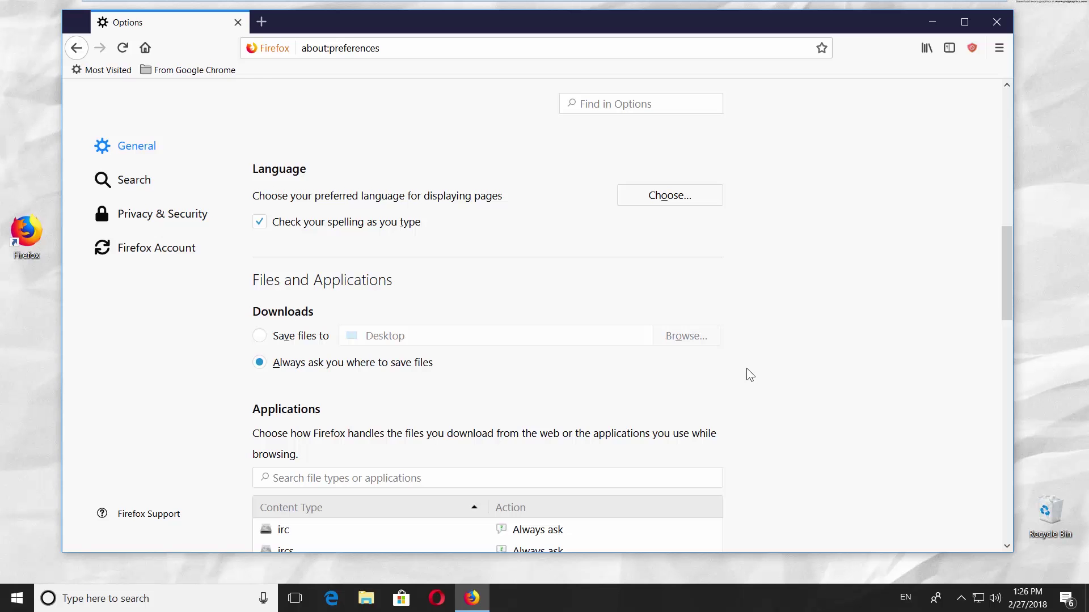
scroll(746, 375, up, 4)
Go to the addons.mozilla.org language-tools page by pasting its address
click(412, 49)
text(https://addons.mozilla.org/en-US/firefox/language-tools/)
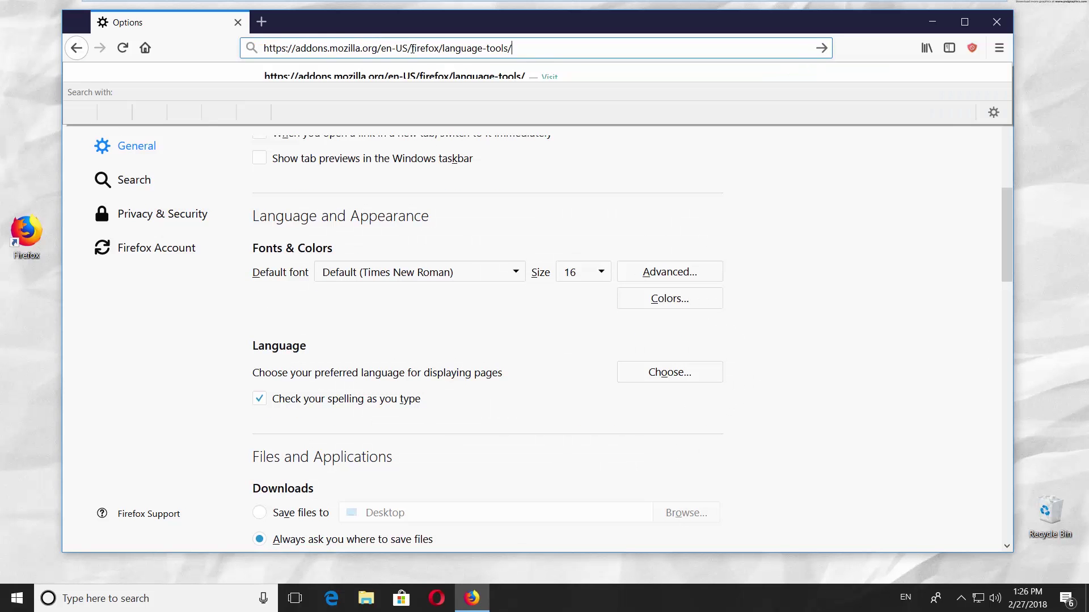
key(Return)
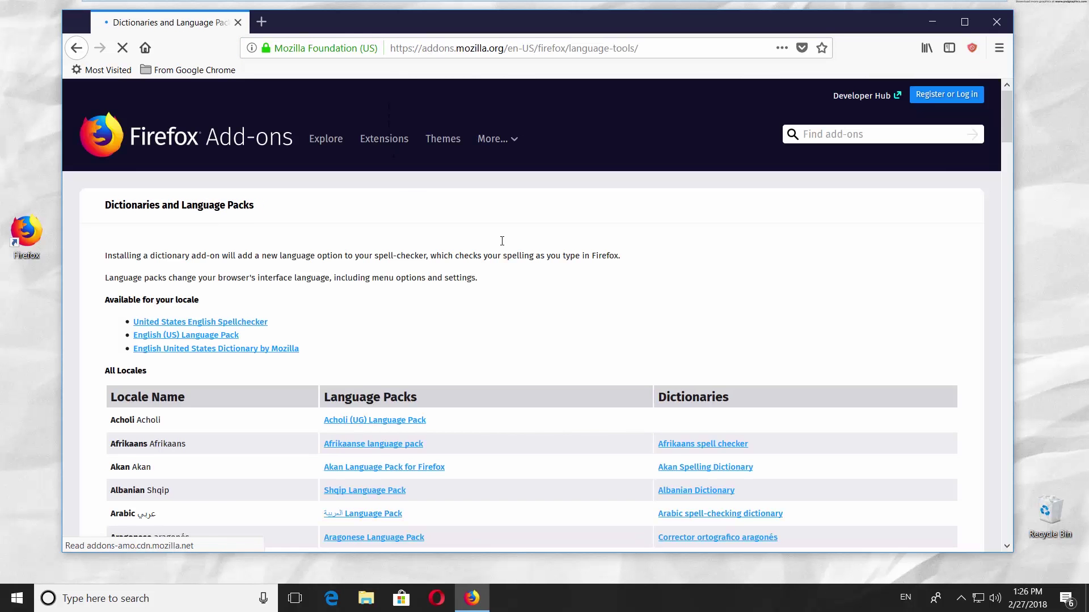
scroll(502, 241, down, 3)
scroll(524, 246, down, 2)
scroll(523, 246, down, 3)
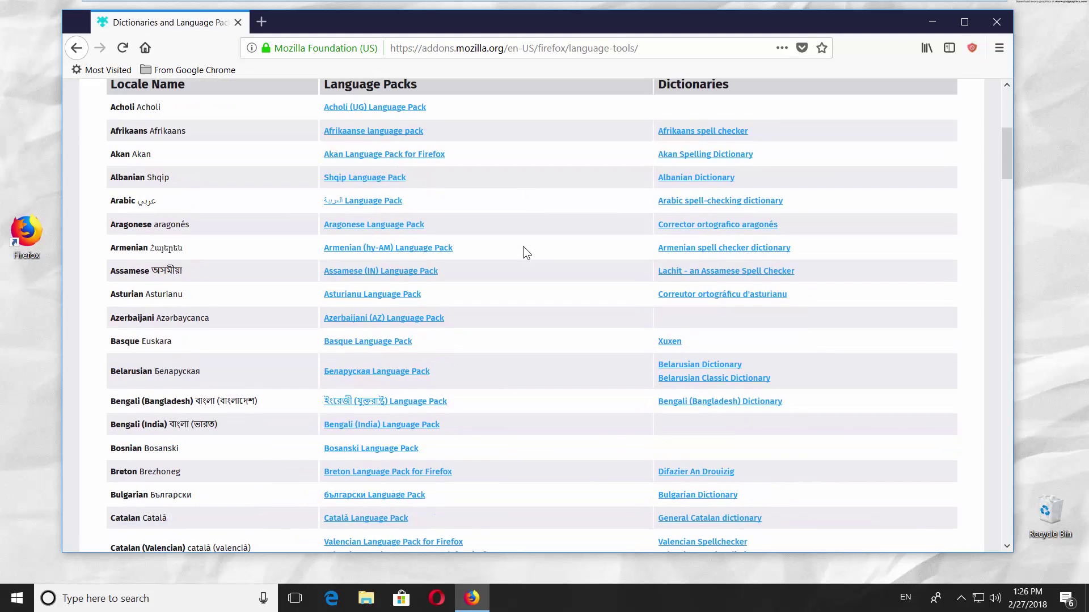
scroll(523, 245, down, 5)
scroll(523, 246, down, 5)
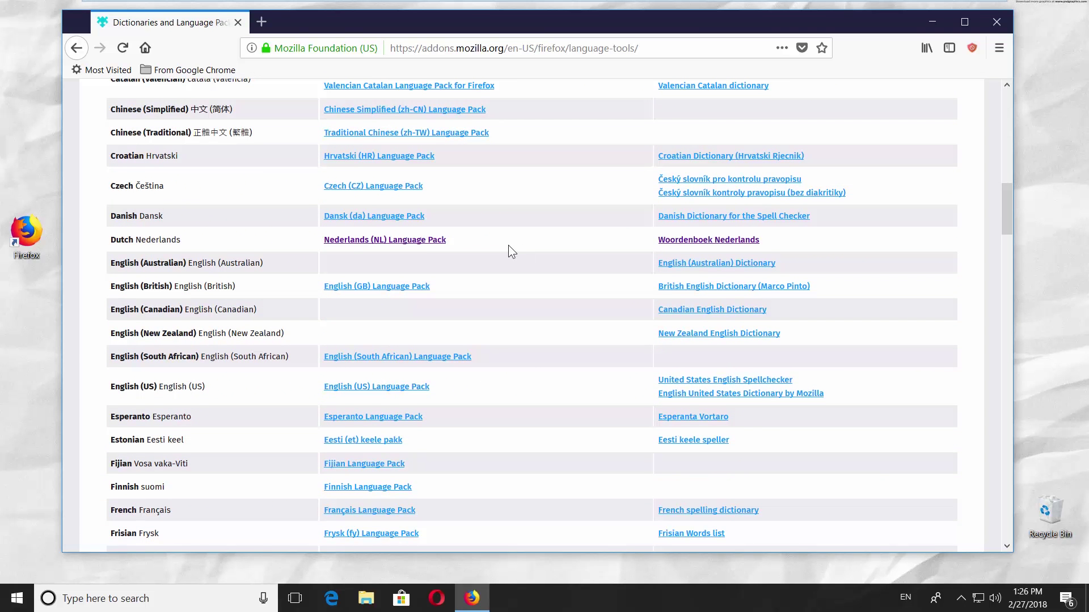
Install the Nederlands (NL) Language Pack from its add-on page
click(429, 241)
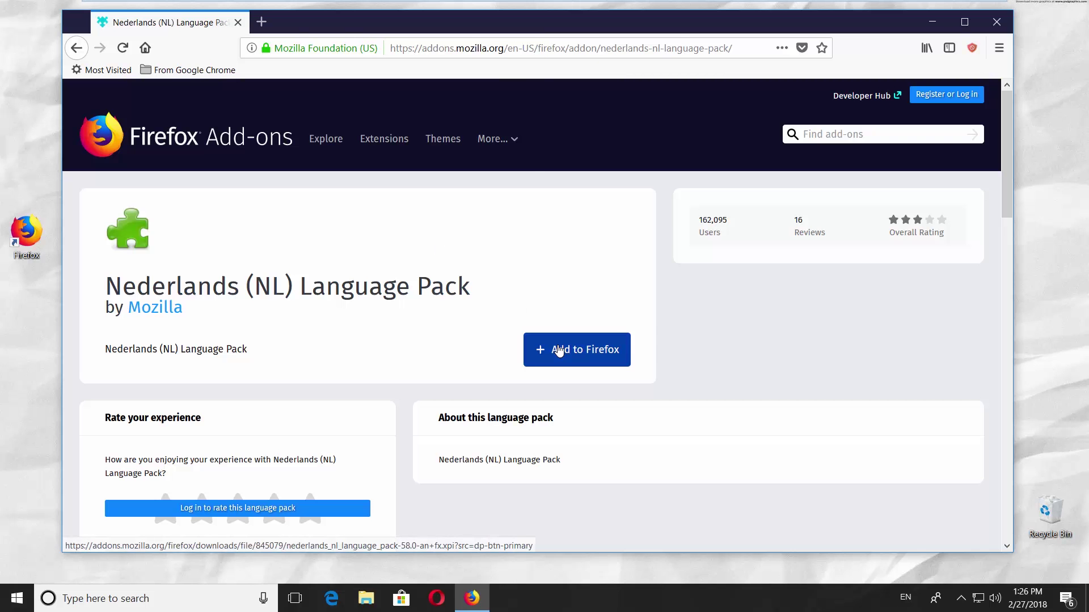
click(558, 352)
click(313, 163)
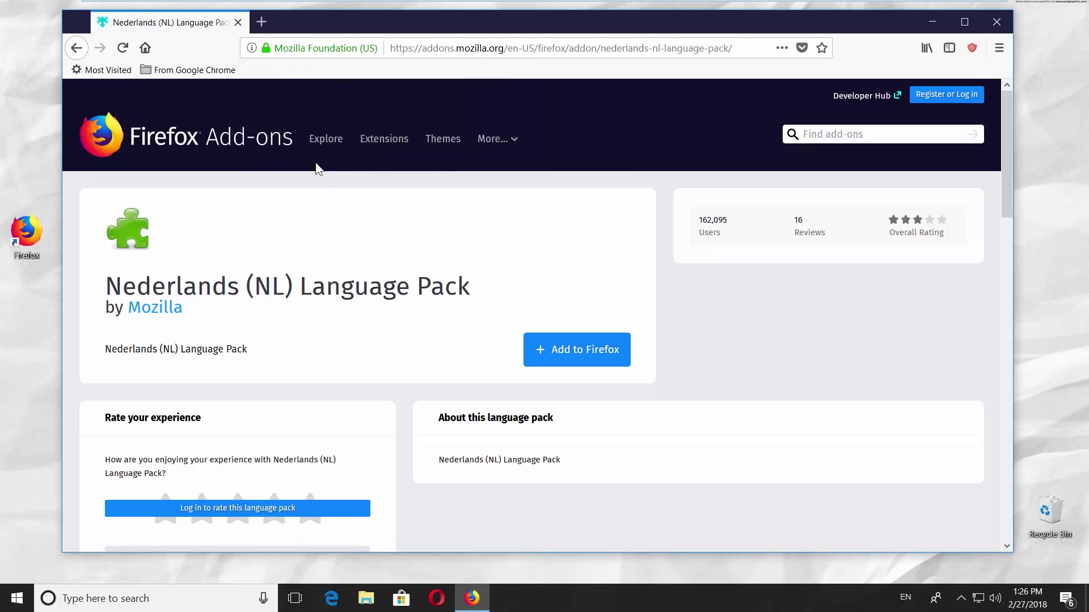
click(360, 135)
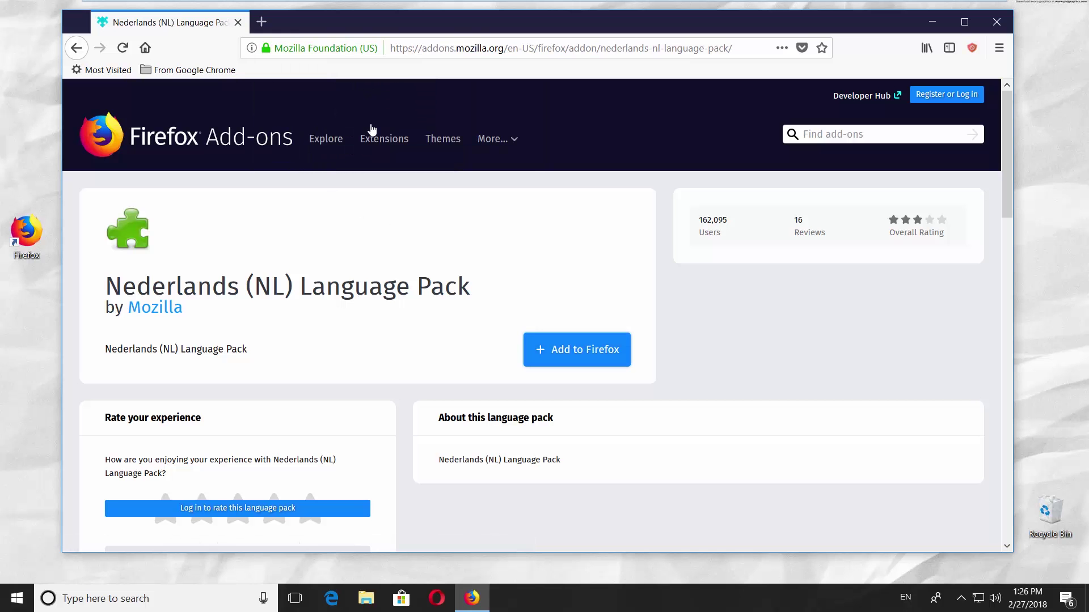
click(430, 49)
text(ab)
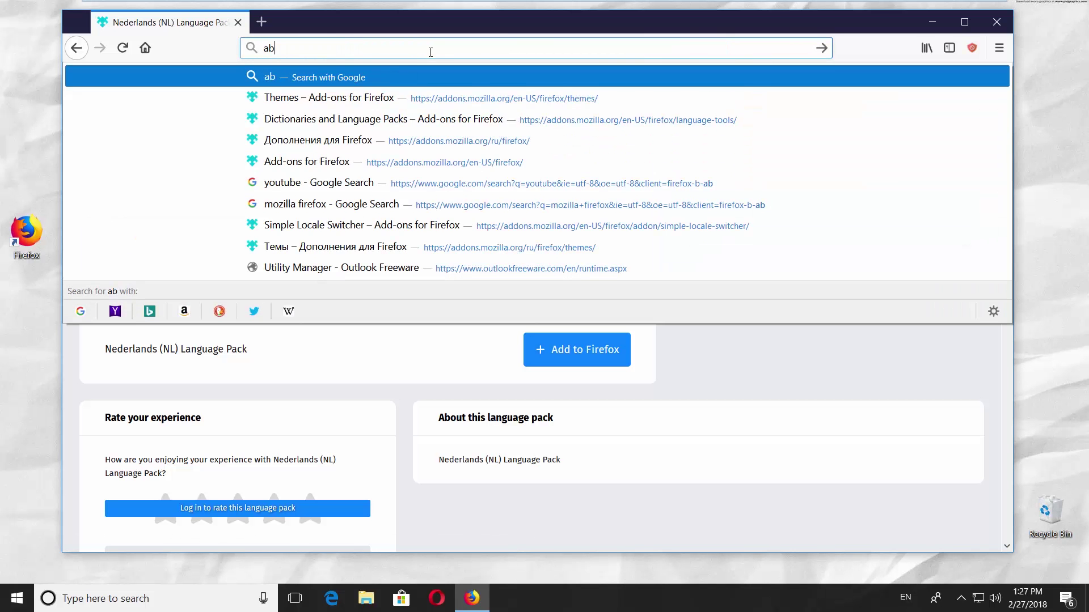
text(out:confi)
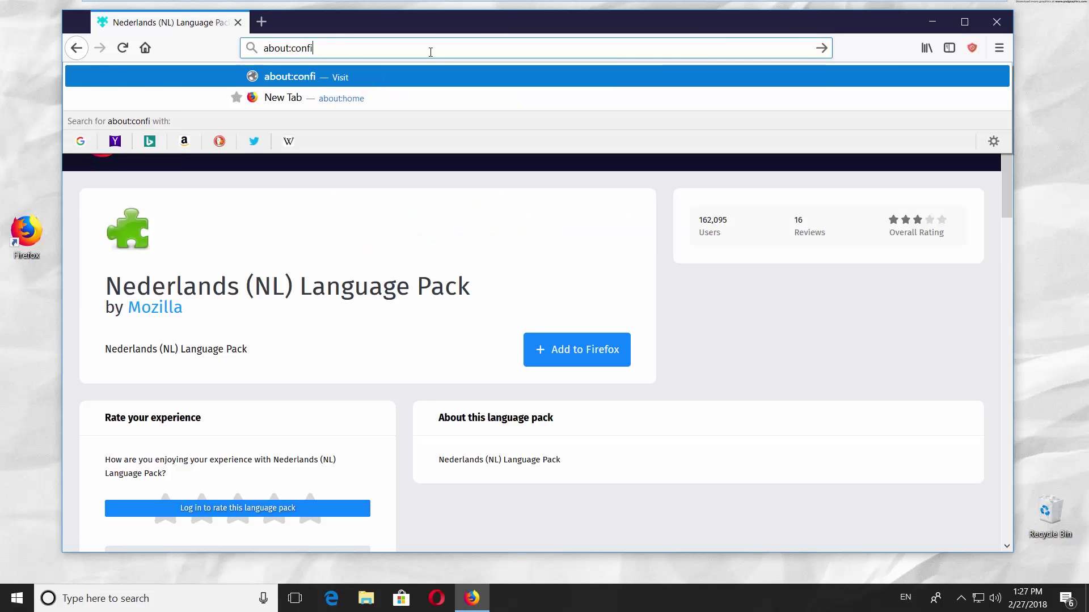
text(g)
Load about:config and accept the warranty warning to reach the preferences list
key(Return)
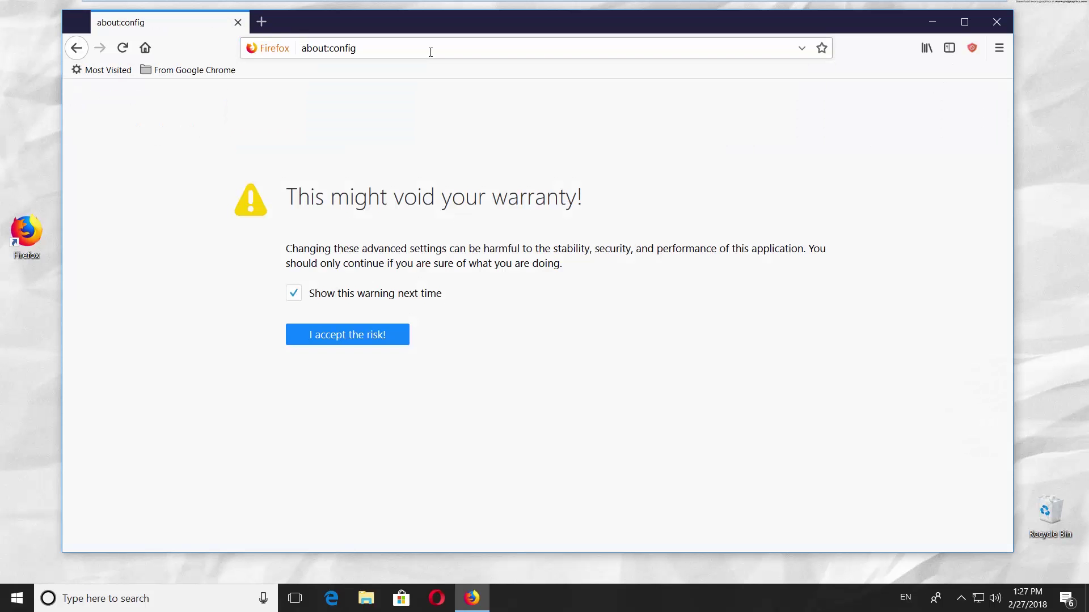
click(370, 333)
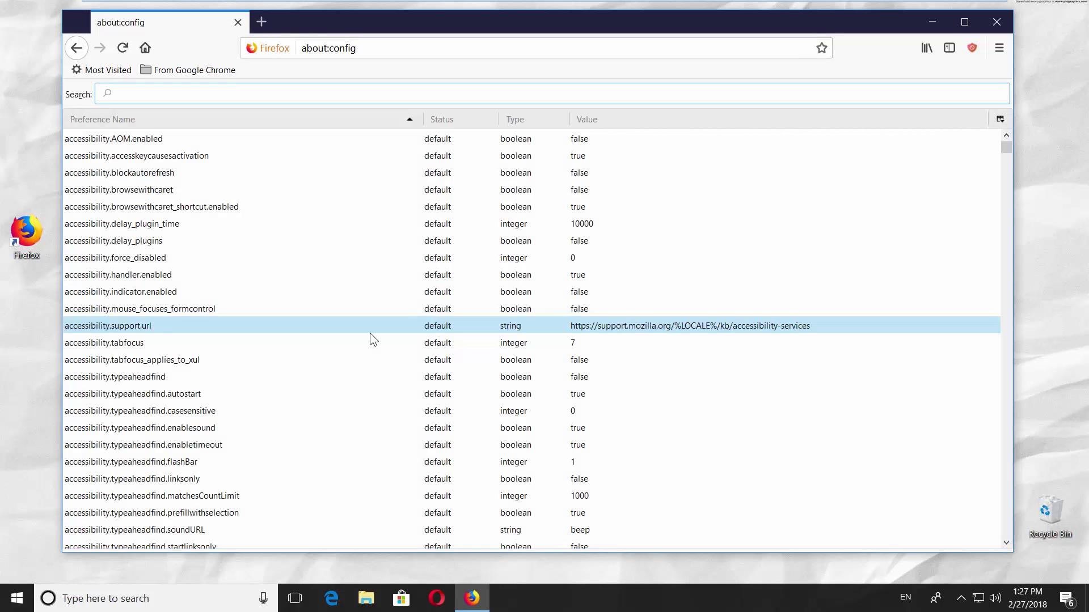
text(general)
text(.us)
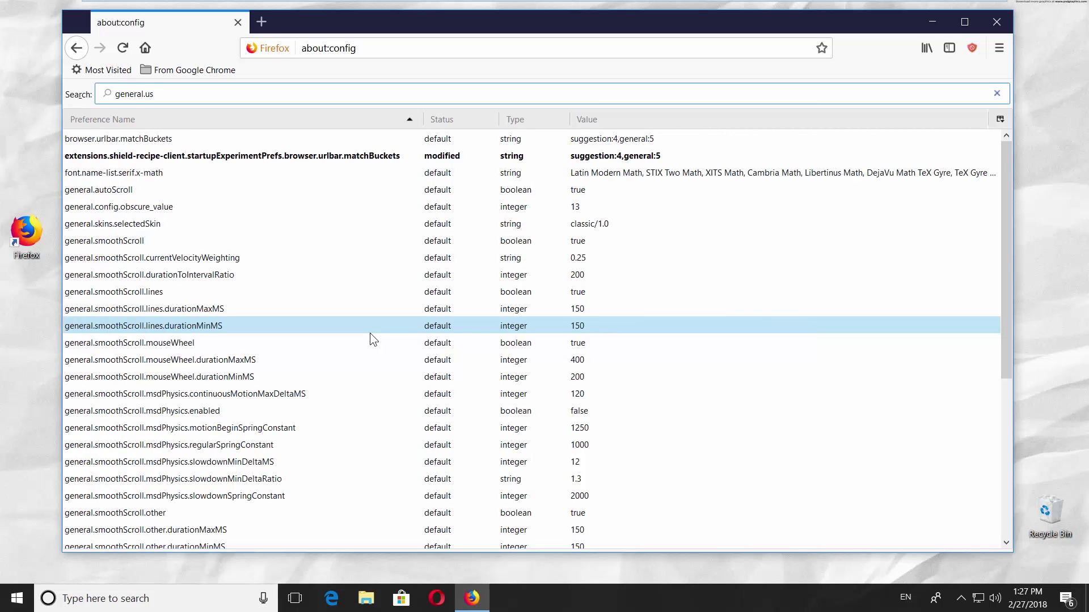
text(er)
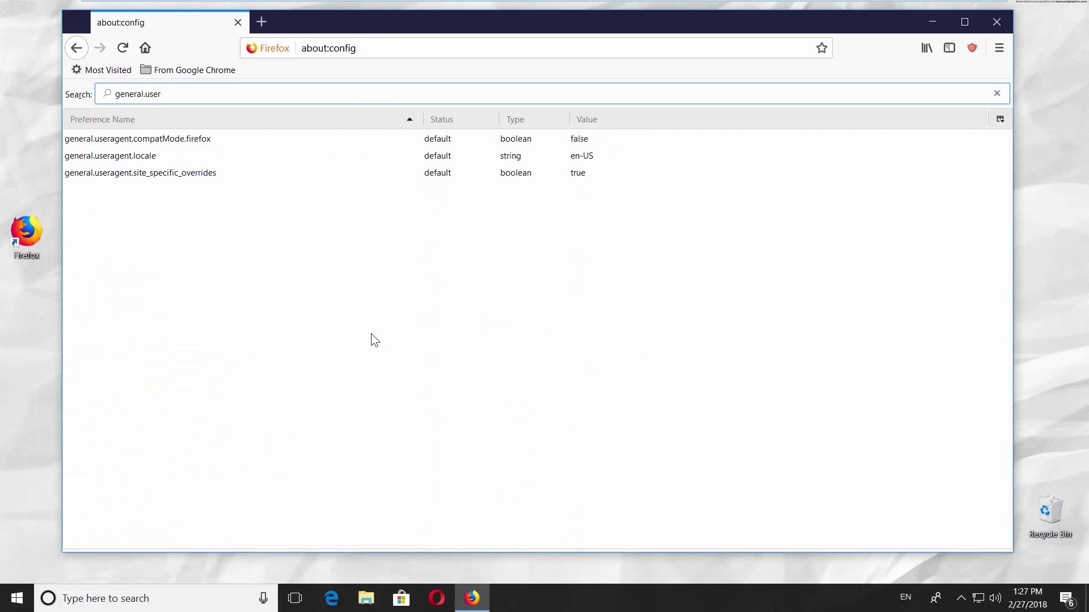
Change general.useragent.locale from en-US to NL, then close Firefox to apply it
click(489, 161)
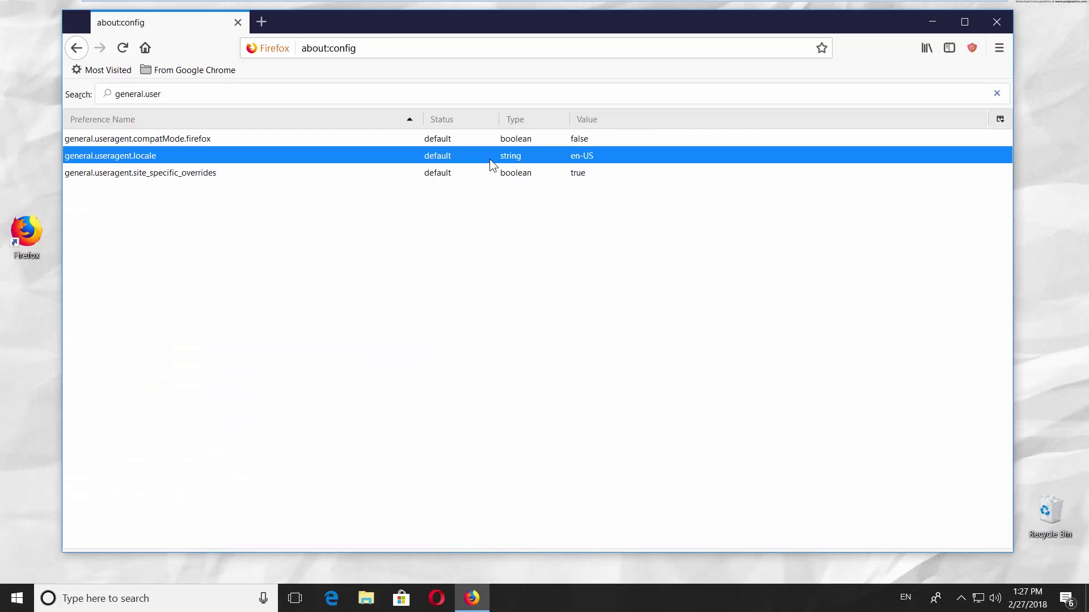
double_click(548, 158)
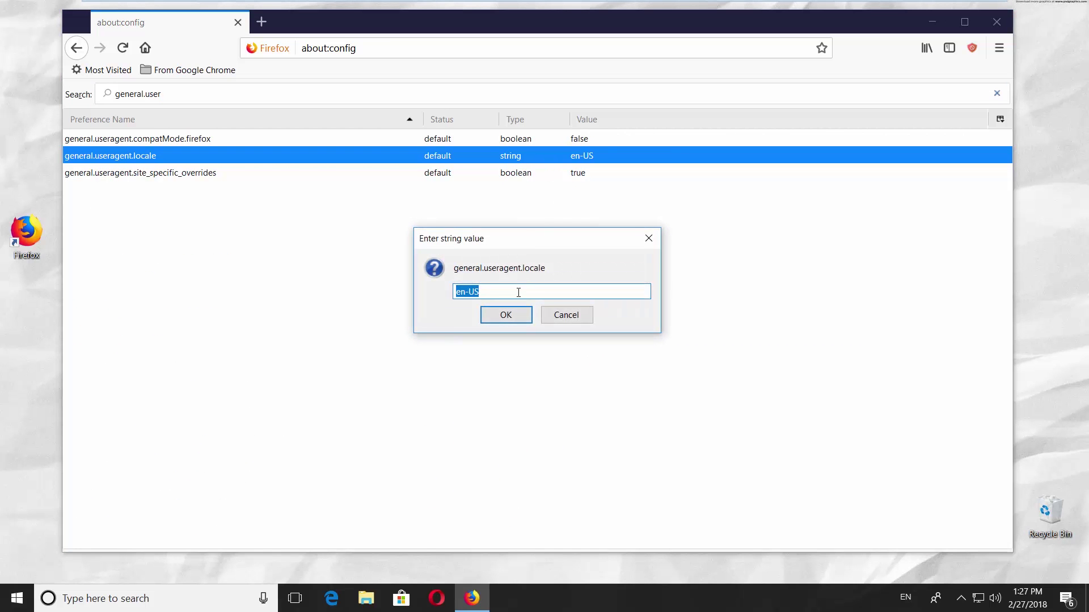
text(NL)
click(517, 317)
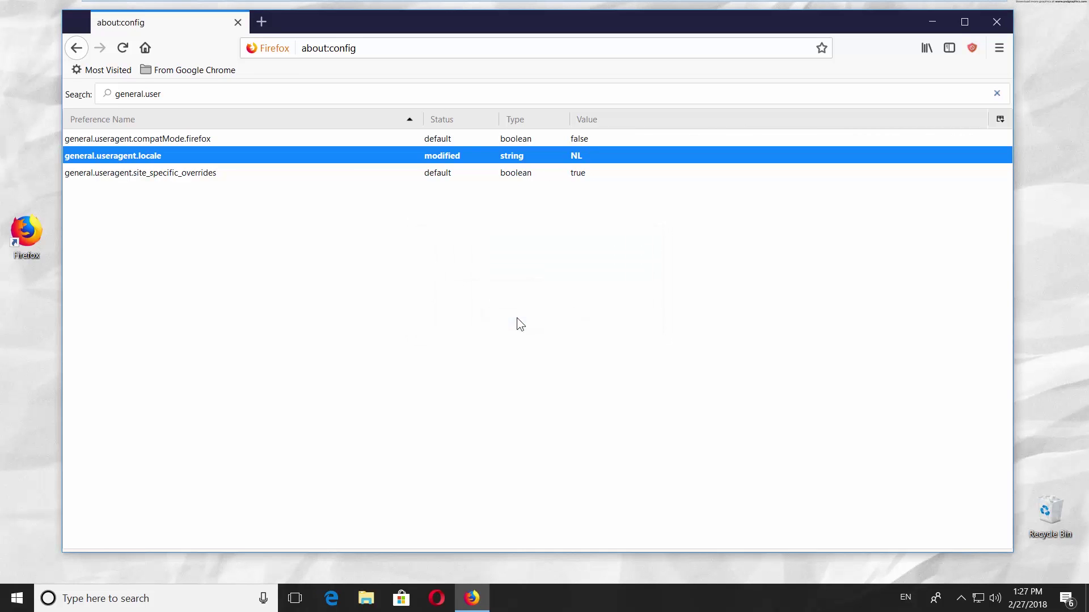
click(1001, 27)
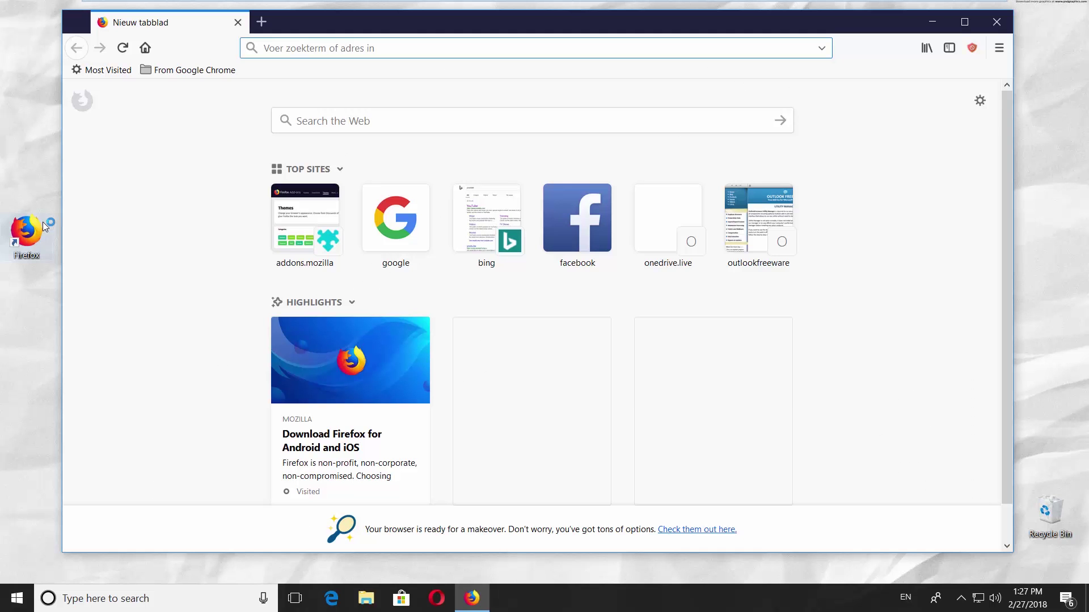
Open the main menu to confirm entries like Opties now appear in Dutch
click(998, 50)
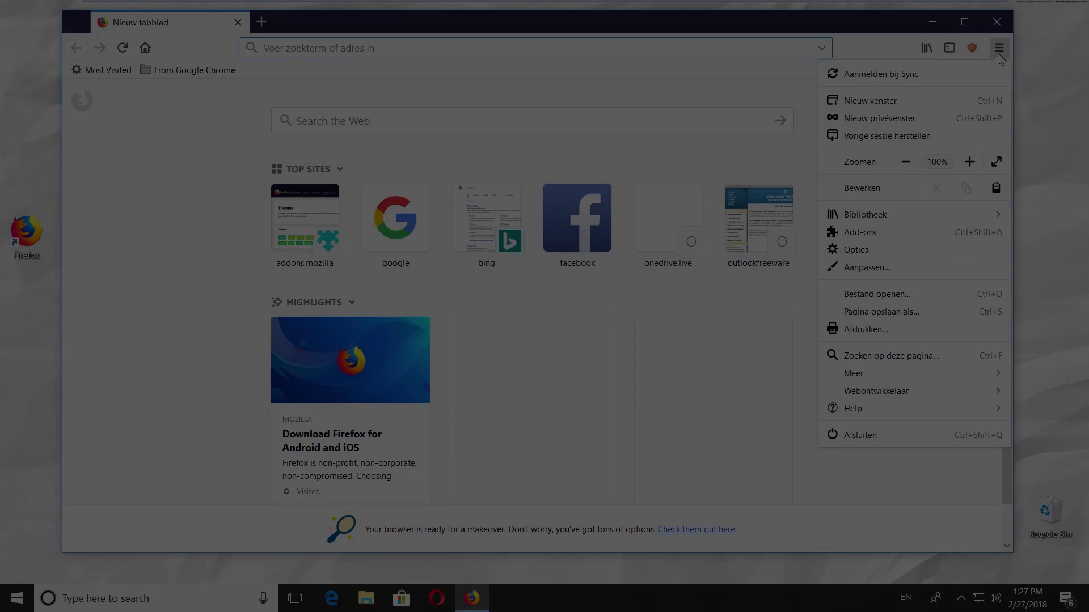